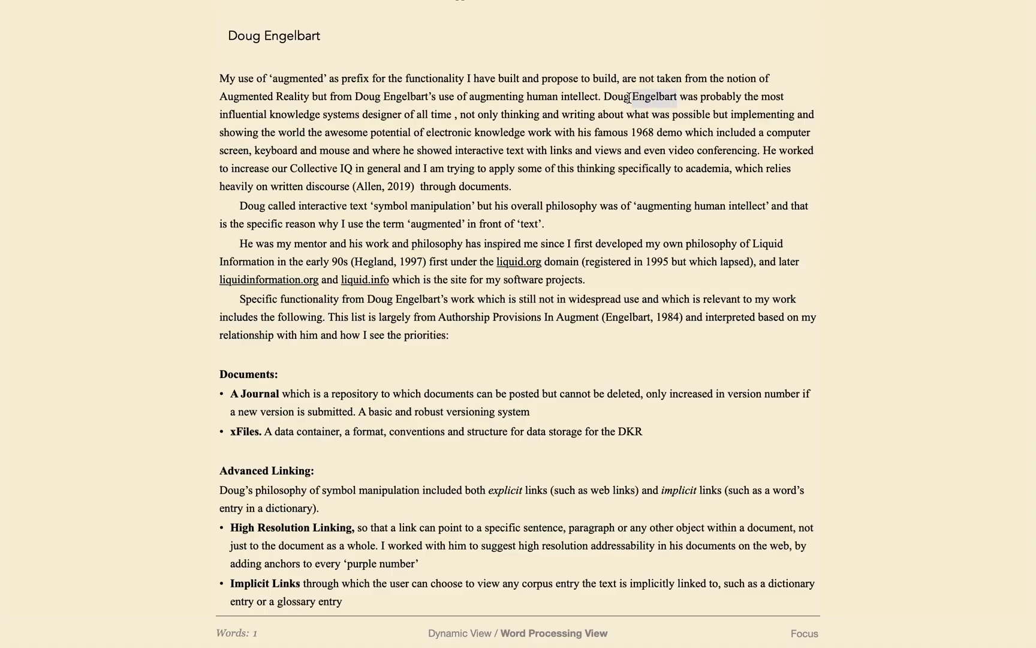
Look up the selected text "Doug Engelbart" on Wikipedia through the Liquid reference lookup
{"action": "key", "text": "super+shift+2"}
{"action": "key", "text": "r"}
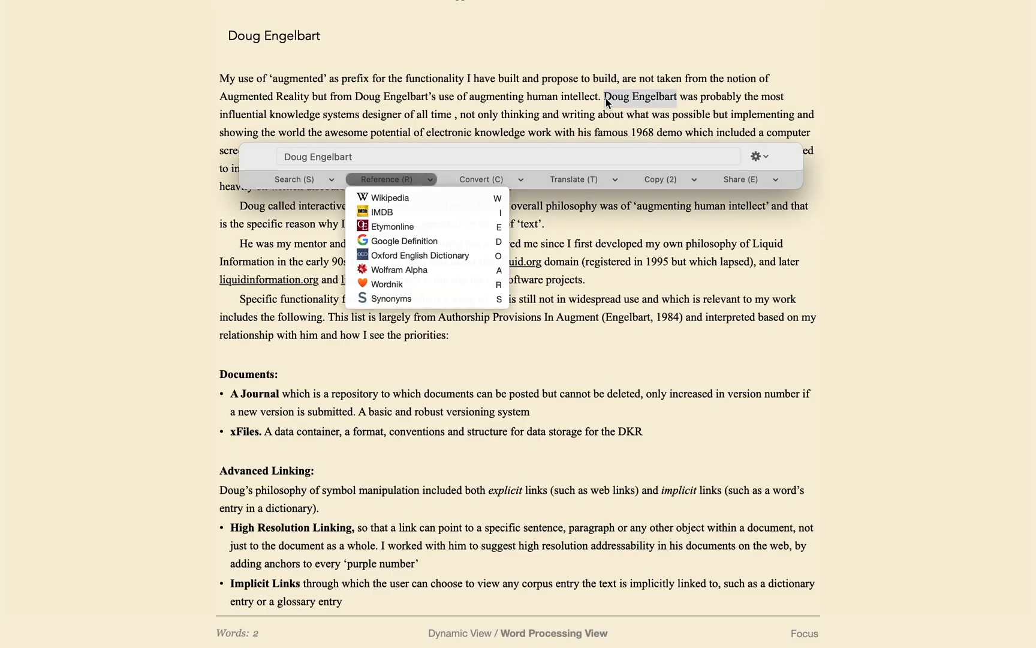
{"action": "key", "text": "w"}
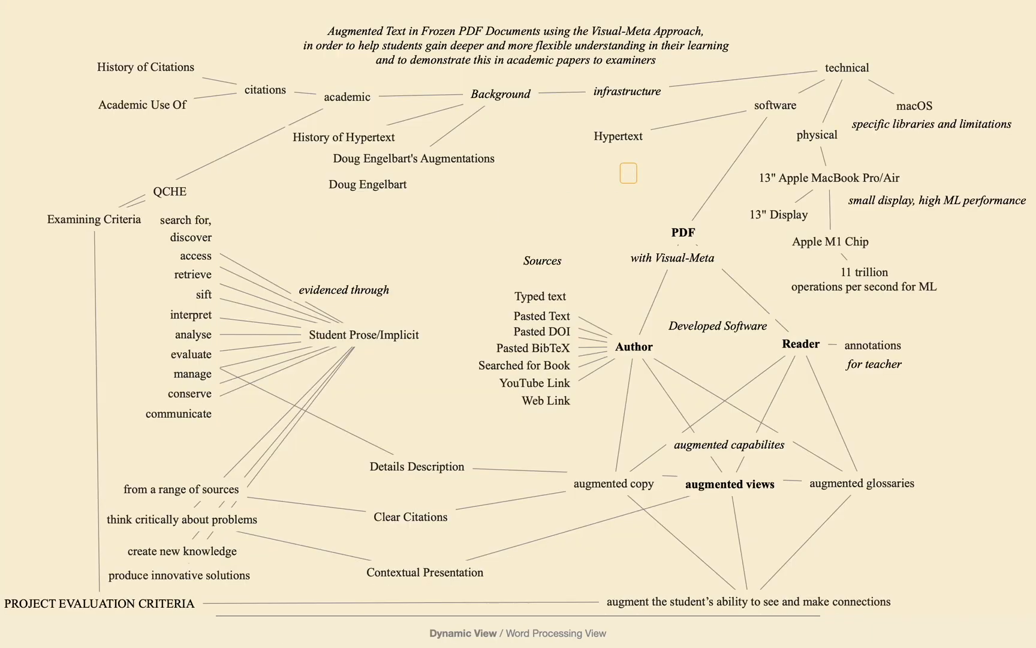
Add the nodes DOI and DNS to the concept map between Hypertext and PDF
{"action": "type", "text": "DOI"}
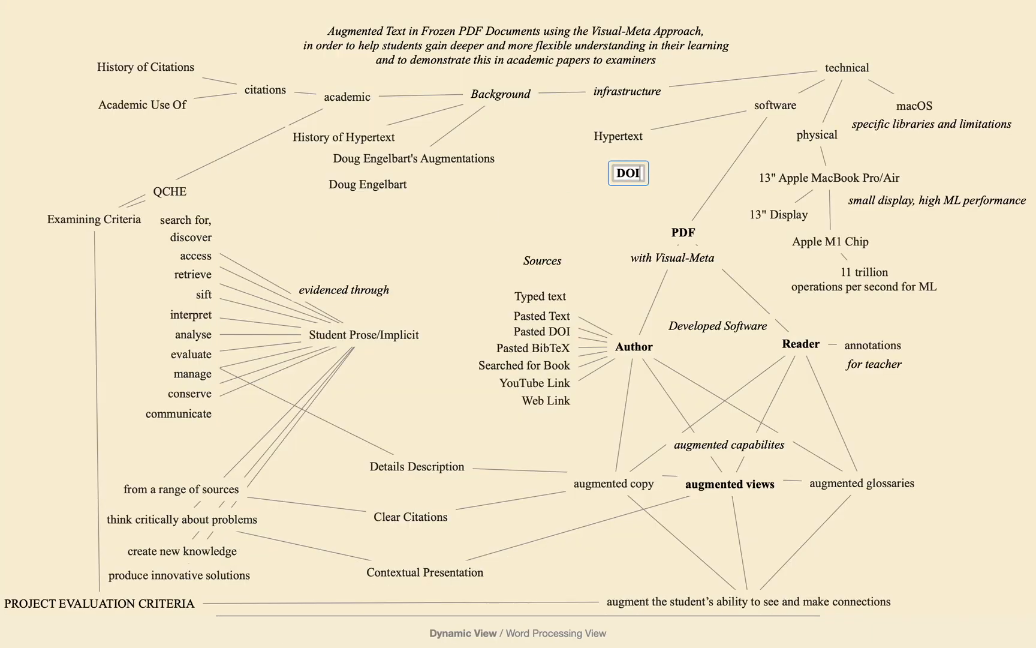
{"action": "key", "text": "Return"}
{"action": "type", "text": "DNS"}
{"action": "left_click", "coordinate": [697, 173]}
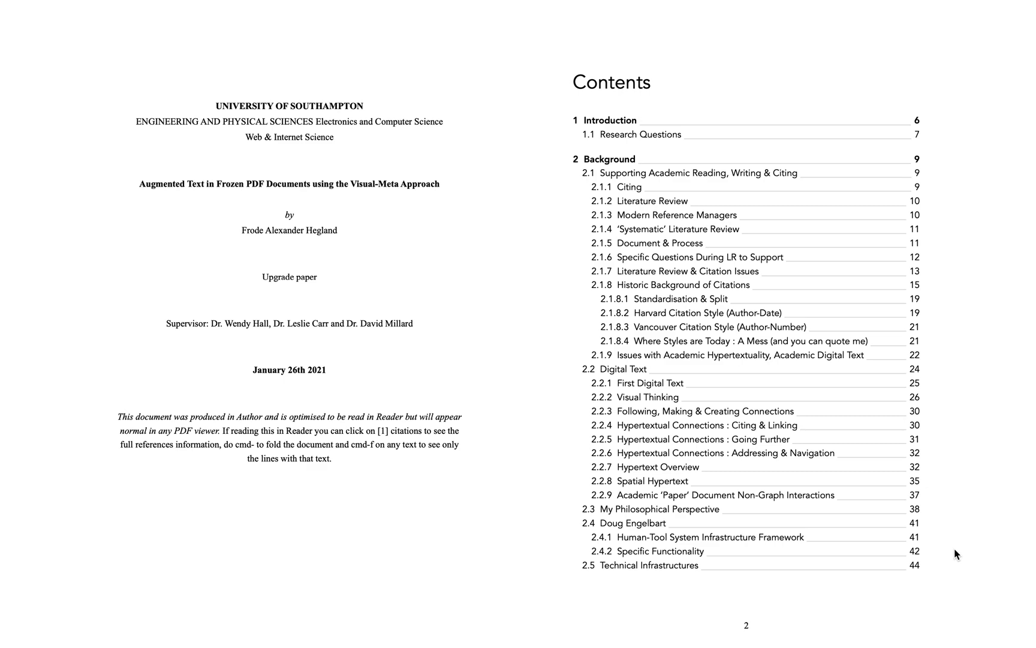
Examine the exported thesis PDF's contents pages and introduction, and page through its References section
{"action": "key", "text": "Right"}
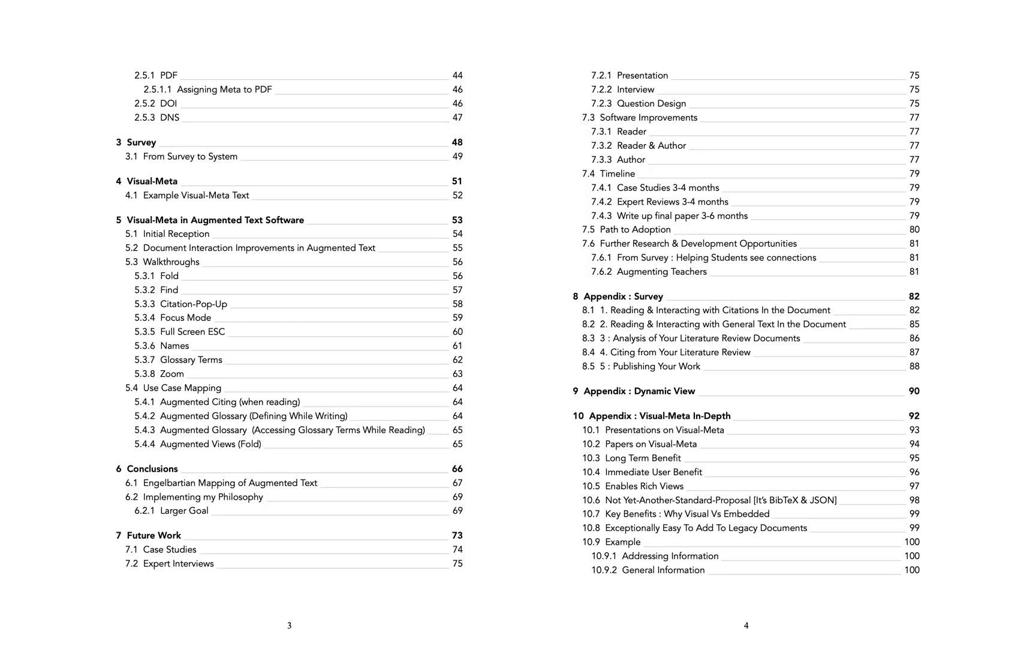
{"action": "key", "text": "Right"}
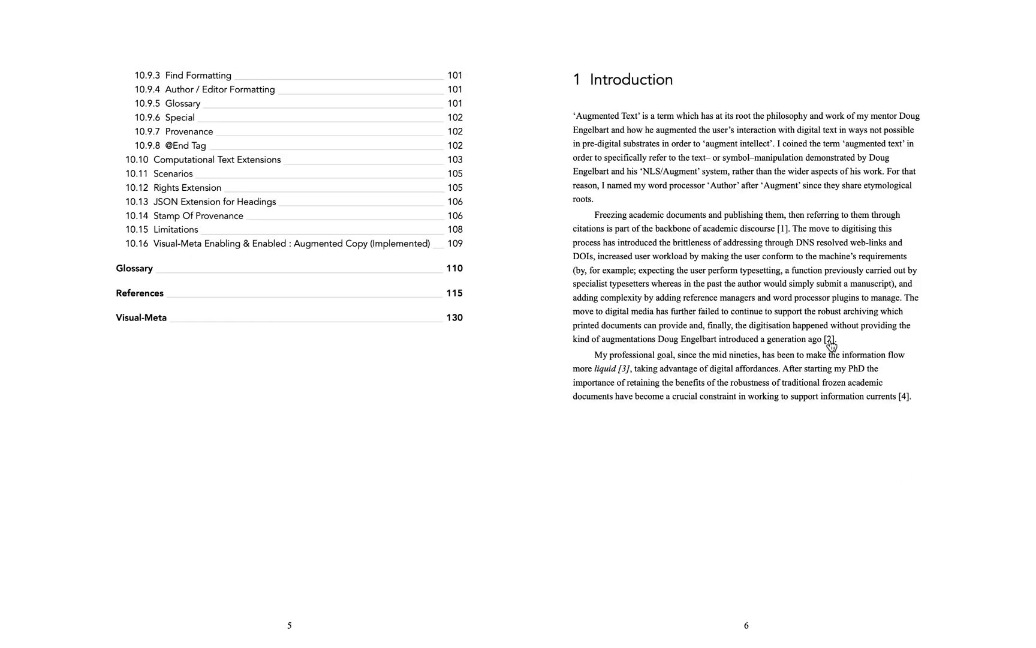
{"action": "mouse_move", "coordinate": [830, 340]}
{"action": "left_click", "coordinate": [124, 293]}
{"action": "key", "text": "Right"}
{"action": "key", "text": "Right"}
{"action": "key", "text": "Right"}
{"action": "key", "text": "Right"}
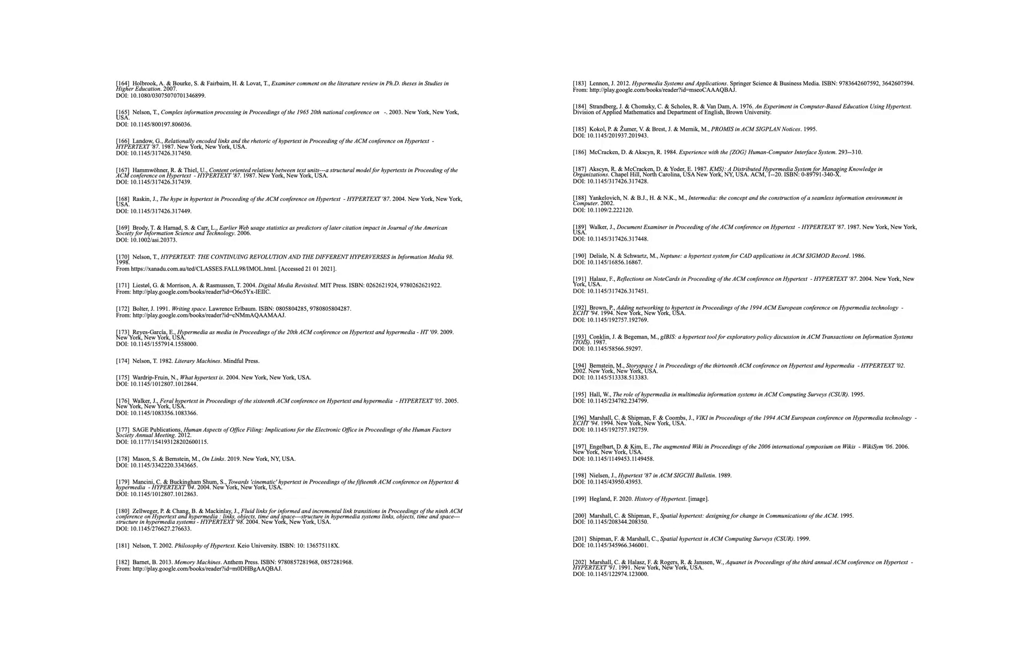
{"action": "key", "text": "Right"}
{"action": "key", "text": "Right"}
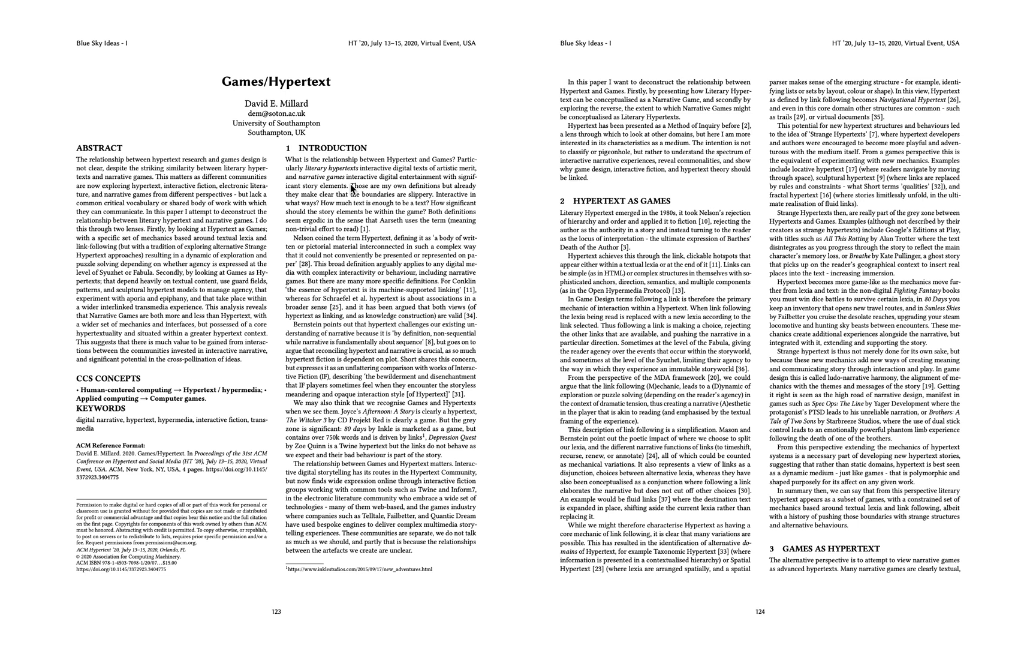
Copy the sentence "Those are my own definitions but already they make clear that the boundaries are slippery" from Games/Hypertext into the Author document as a citation
{"action": "left_click_drag", "start_coordinate": [351, 187], "coordinate": [433, 195]}
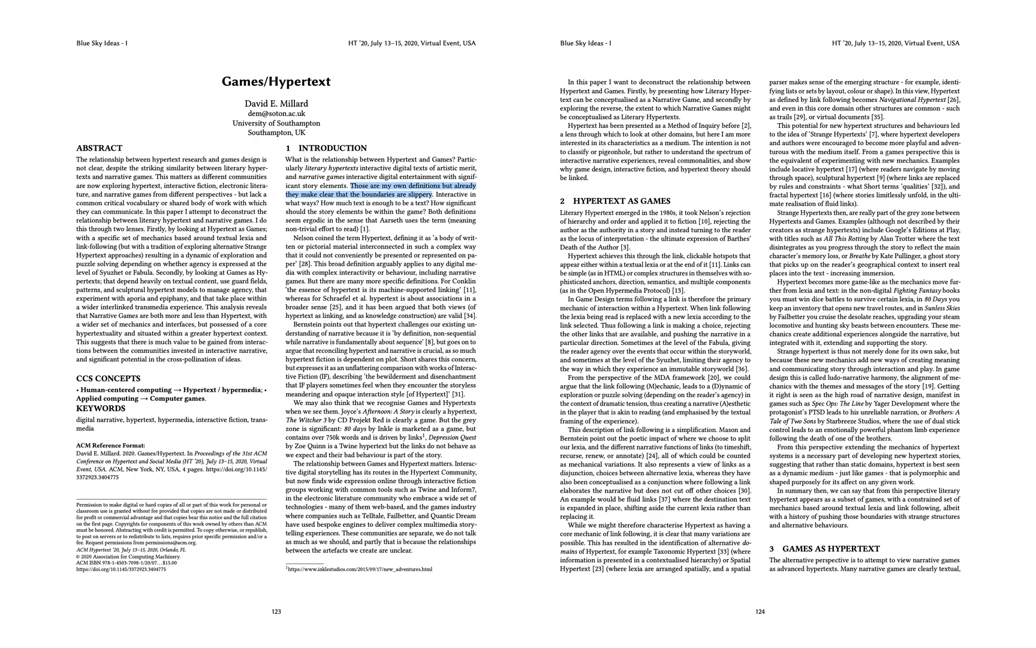
{"action": "key", "text": "super+c"}
{"action": "key", "text": "super+Tab"}
{"action": "key", "text": "super+v"}
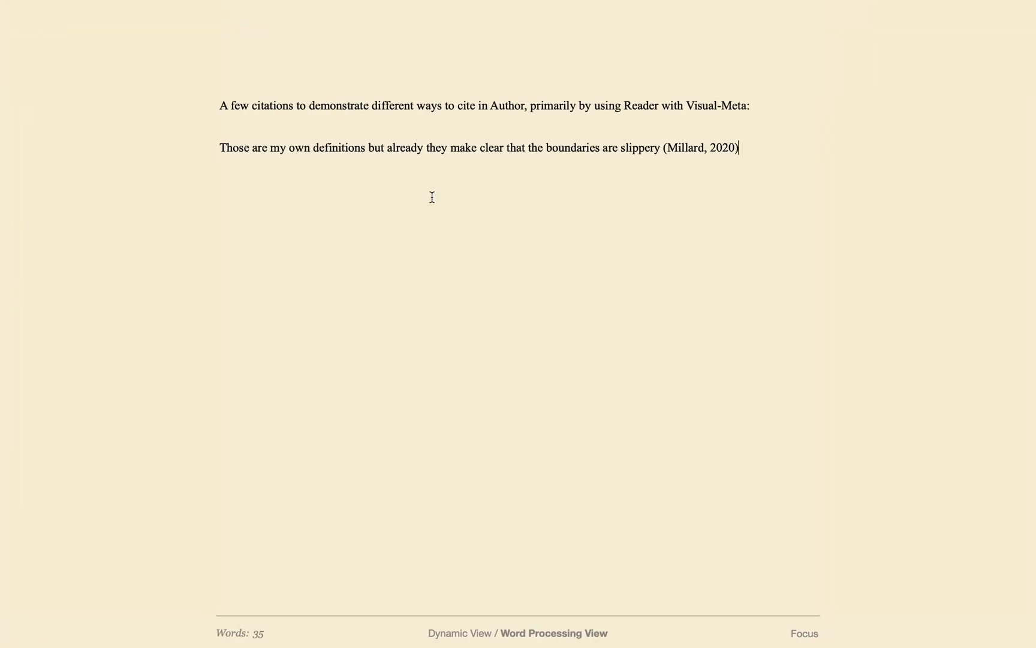
{"action": "left_click", "coordinate": [434, 147]}
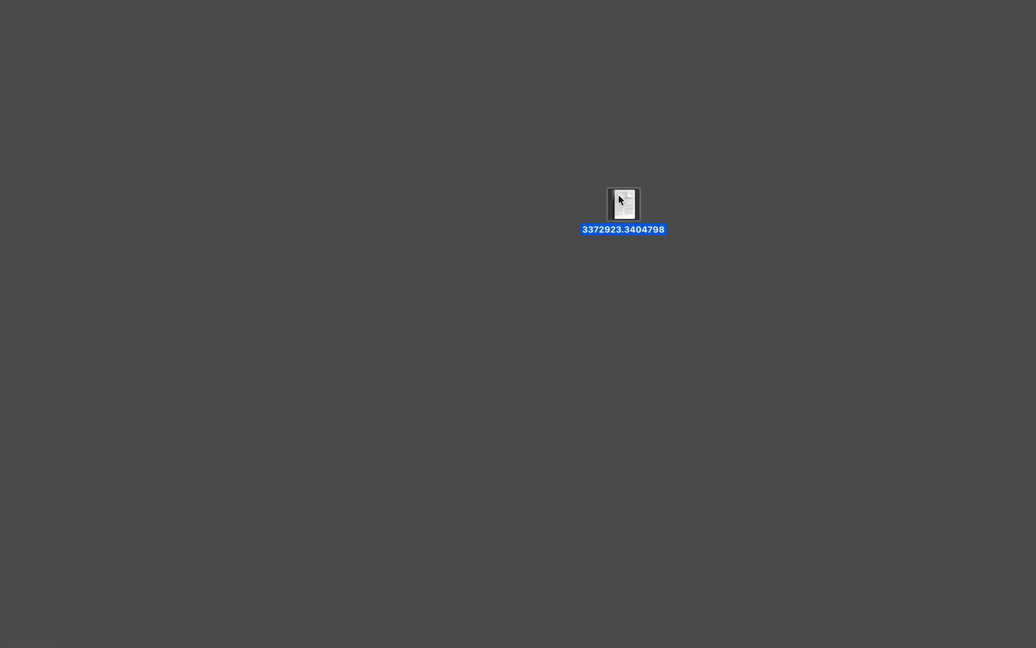
Open the 3372923.3404798 PDF, add citation meta-information from its DOI, and page down to the end of the paper
{"action": "double_click", "coordinate": [618, 194]}
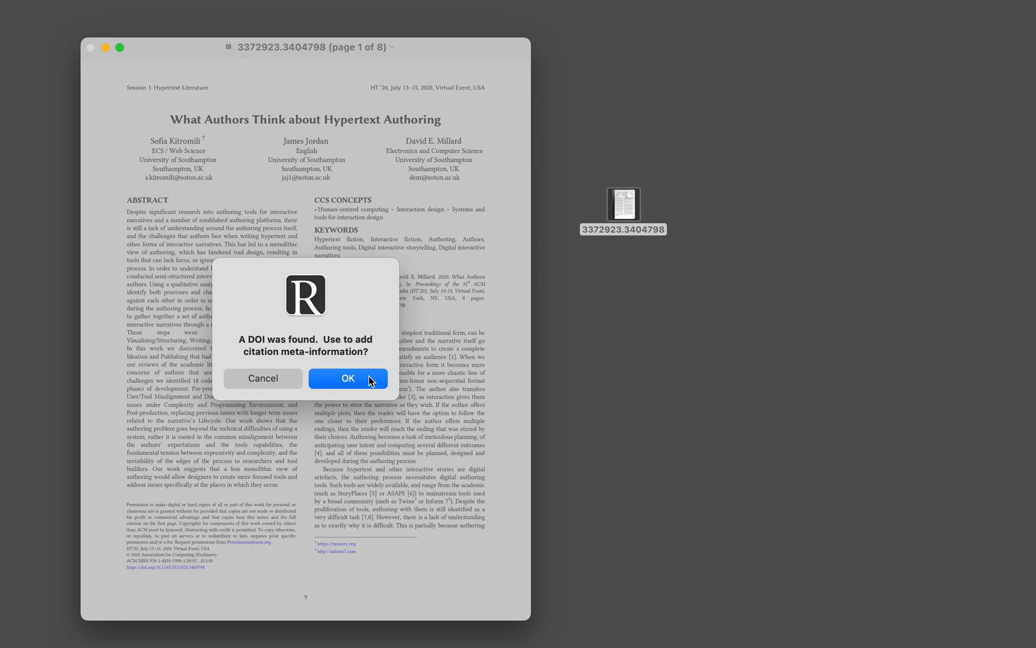
{"action": "left_click", "coordinate": [367, 377]}
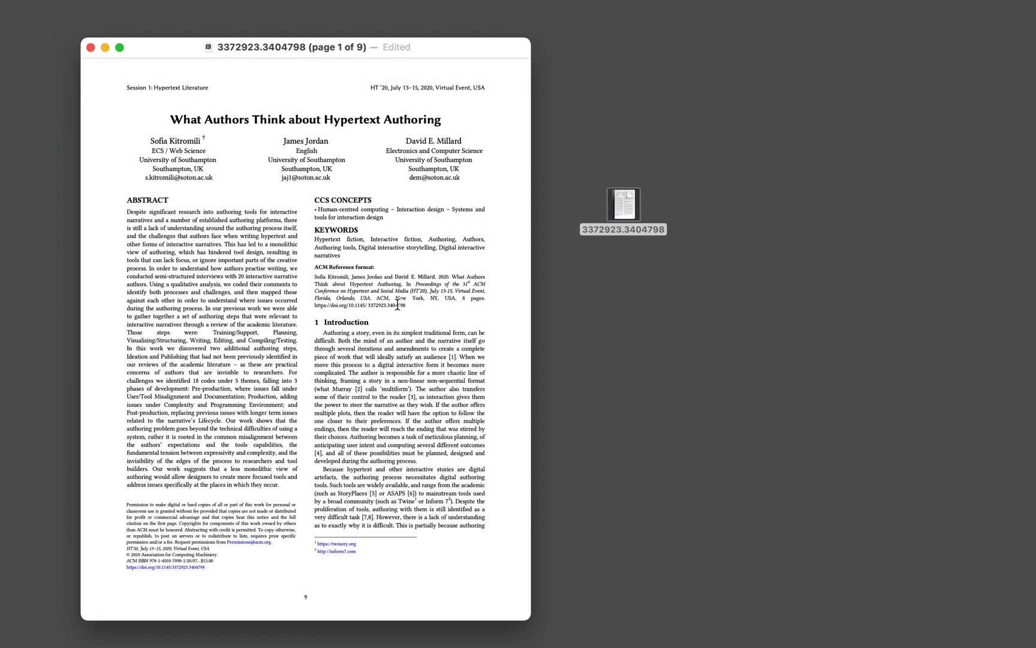
{"action": "key", "text": "Down"}
{"action": "key", "text": "Down"}
{"action": "key", "text": "Down"}
{"action": "key", "text": "Down"}
{"action": "key", "text": "Down"}
{"action": "key", "text": "Down"}
{"action": "key", "text": "Down"}
{"action": "key", "text": "Down"}
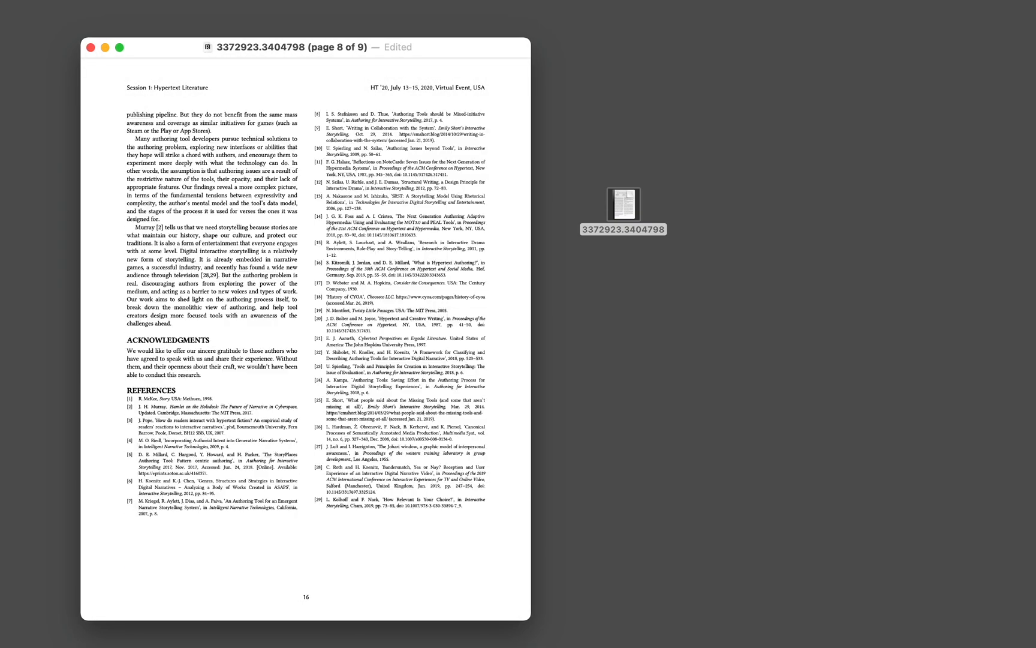
Copy the opening sentence of the paper's Background section, up to the book's authors, and paste it as a citation under Another Section in Author
{"action": "key", "text": "ctrl+super+f"}
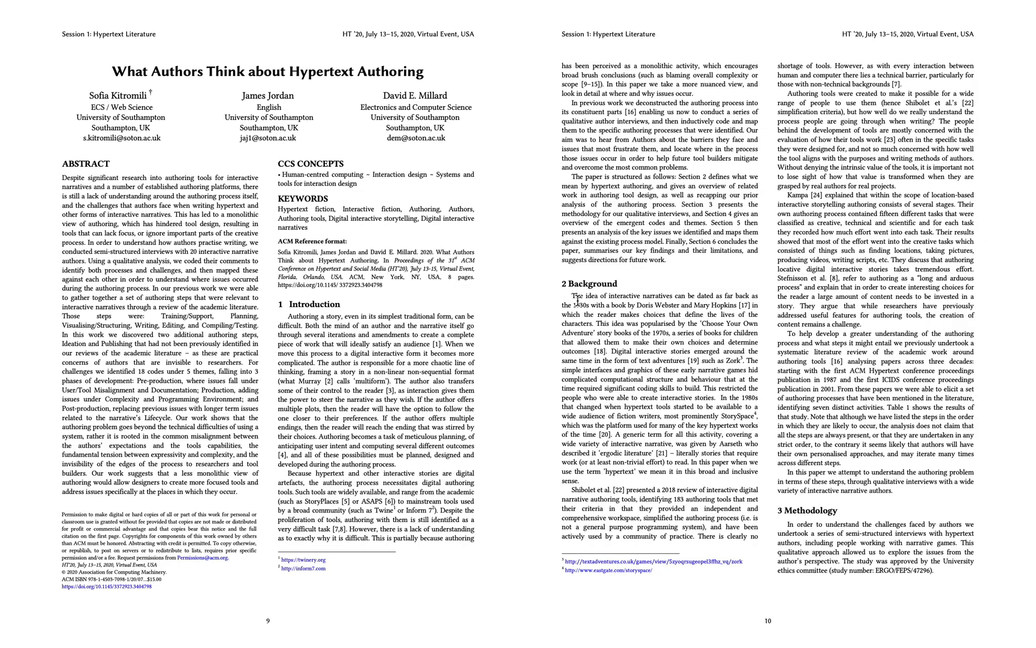
{"action": "left_click_drag", "start_coordinate": [572, 296], "coordinate": [737, 305]}
{"action": "key", "text": "super+c"}
{"action": "key", "text": "ctrl+Right"}
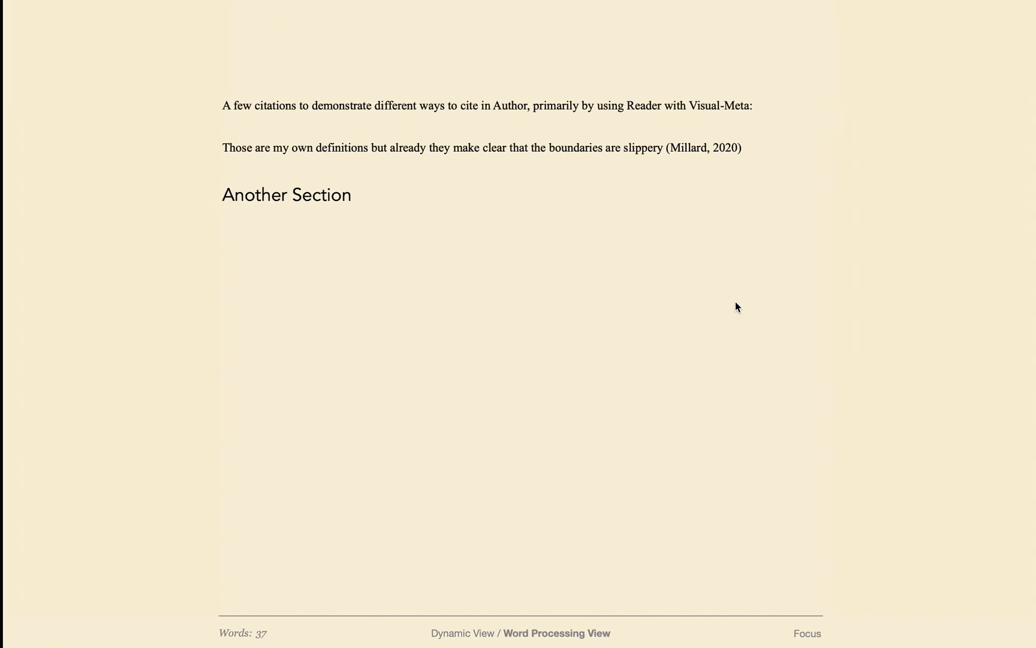
{"action": "key", "text": "super+v"}
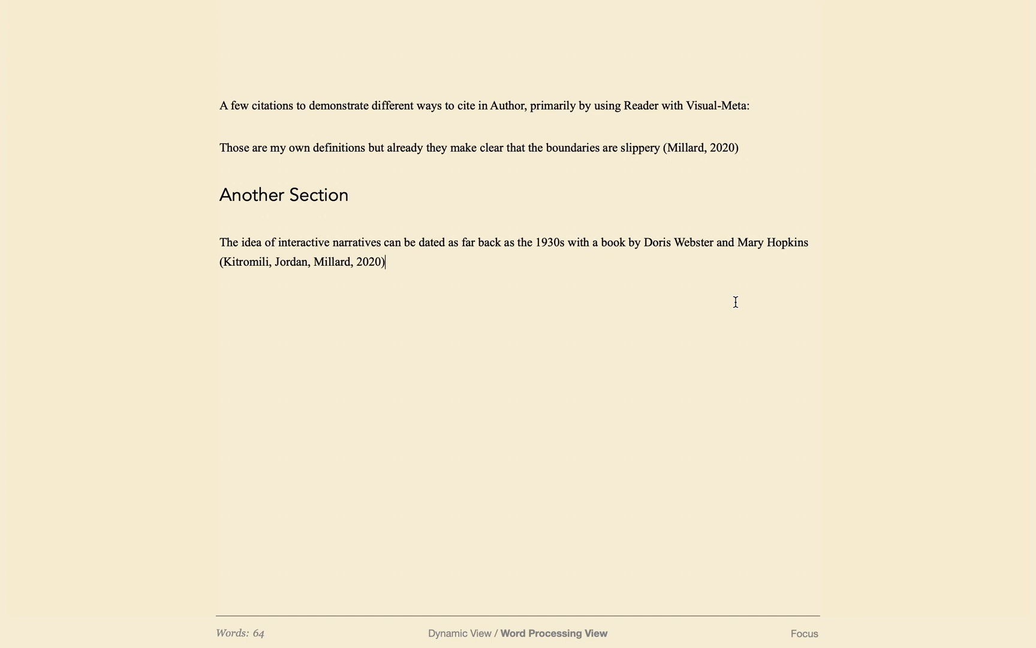
Add a new paragraph below the pasted citation reading "Citing from a book, such as Rufius"
{"action": "key", "text": "Return"}
{"action": "key", "text": "Return"}
{"action": "type", "text": "Citing from a book, such as "}
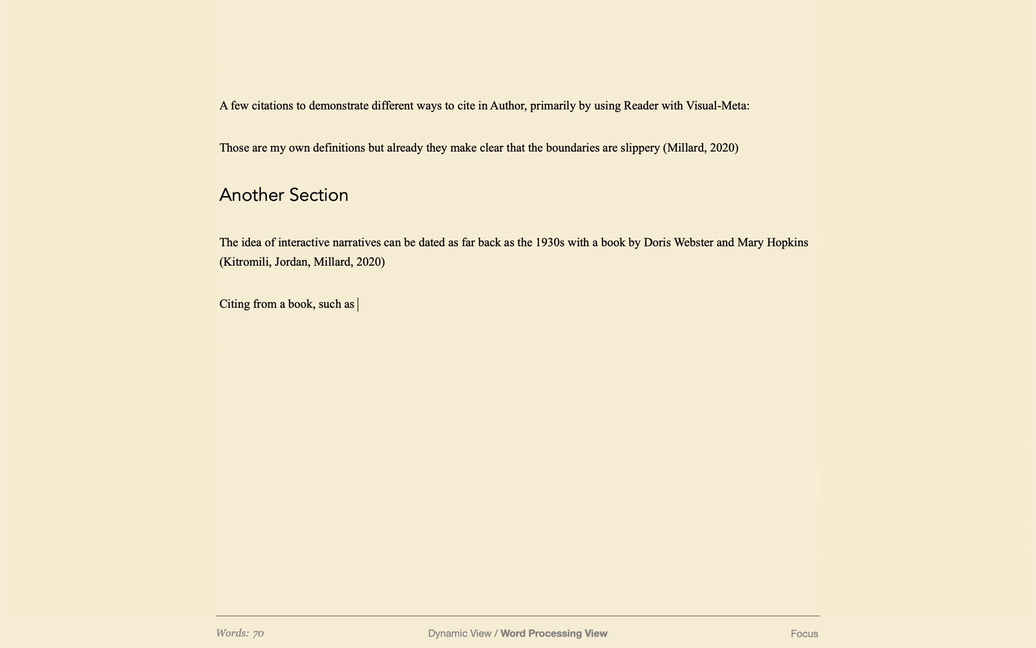
{"action": "type", "text": "Rufius"}
Insert a book citation by searching for "rufius", choosing the book Rufius, and saving its citation details
{"action": "key", "text": "super+t"}
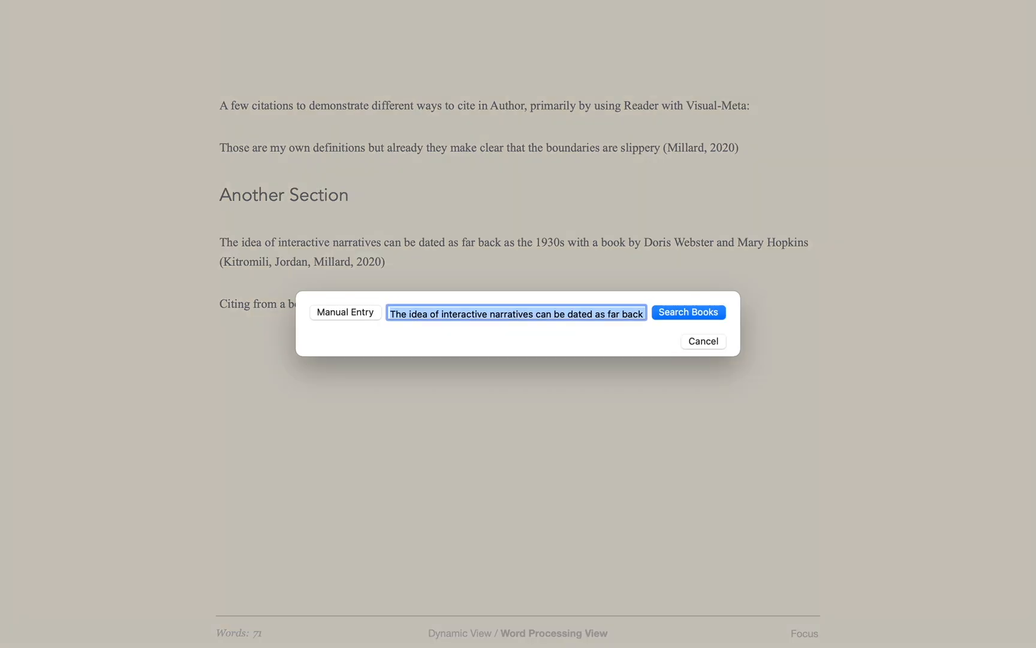
{"action": "type", "text": "rufius"}
{"action": "key", "text": "Return"}
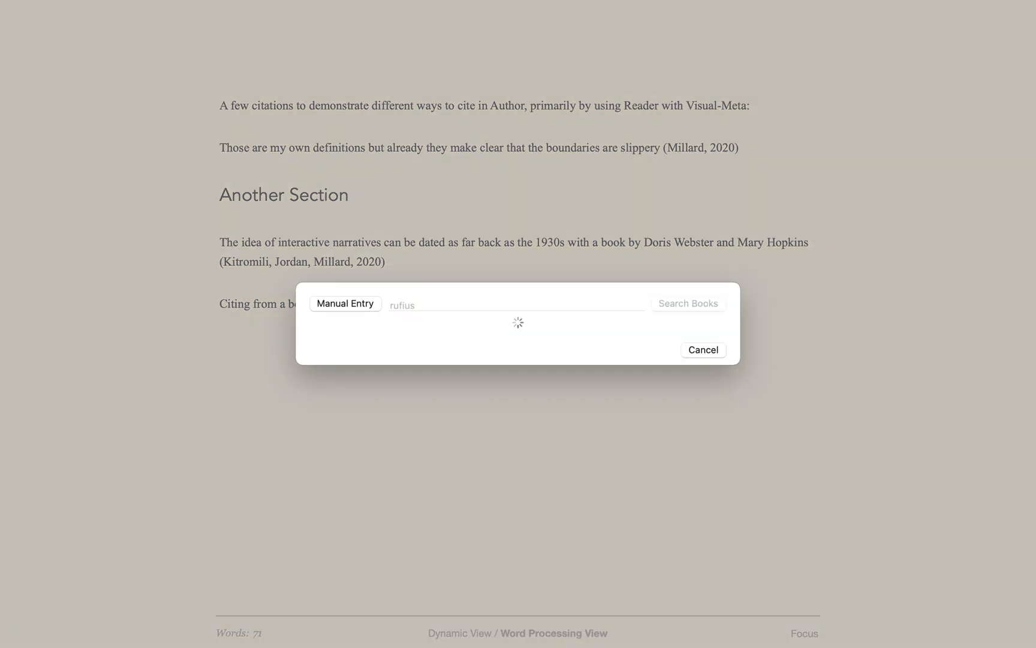
{"action": "key", "text": "Return"}
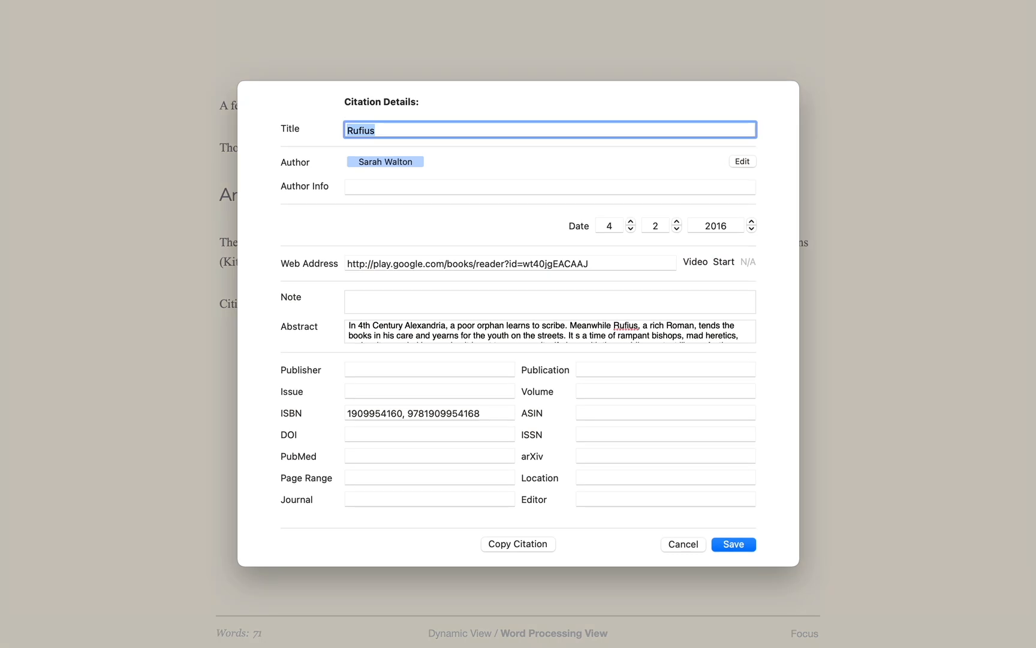
{"action": "key", "text": "Return"}
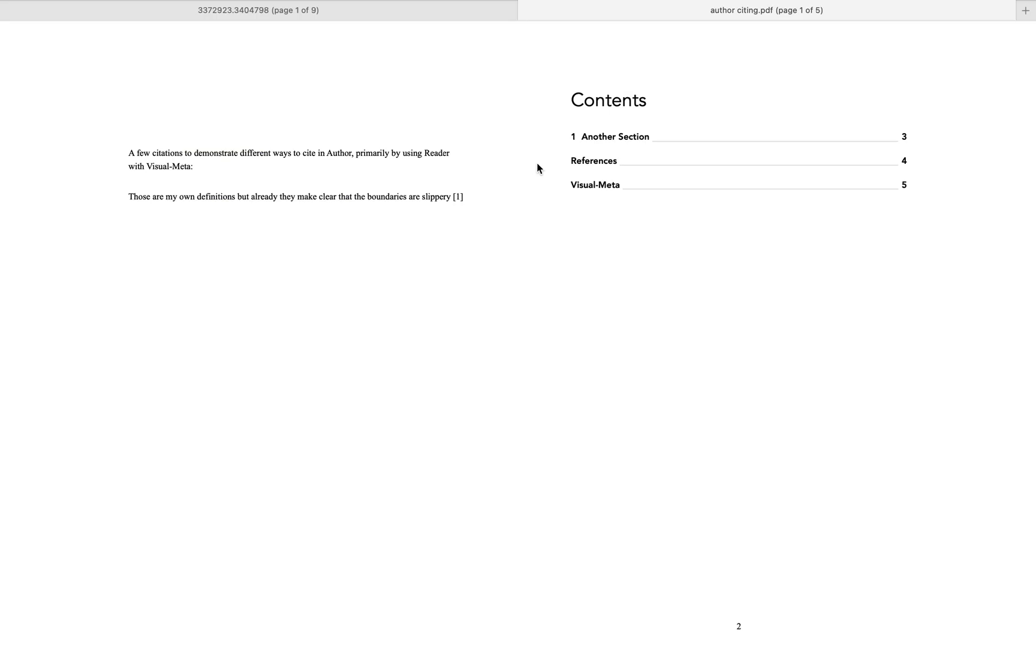
Open citation [1] in the exported author citing.pdf
{"action": "left_click", "coordinate": [459, 198]}
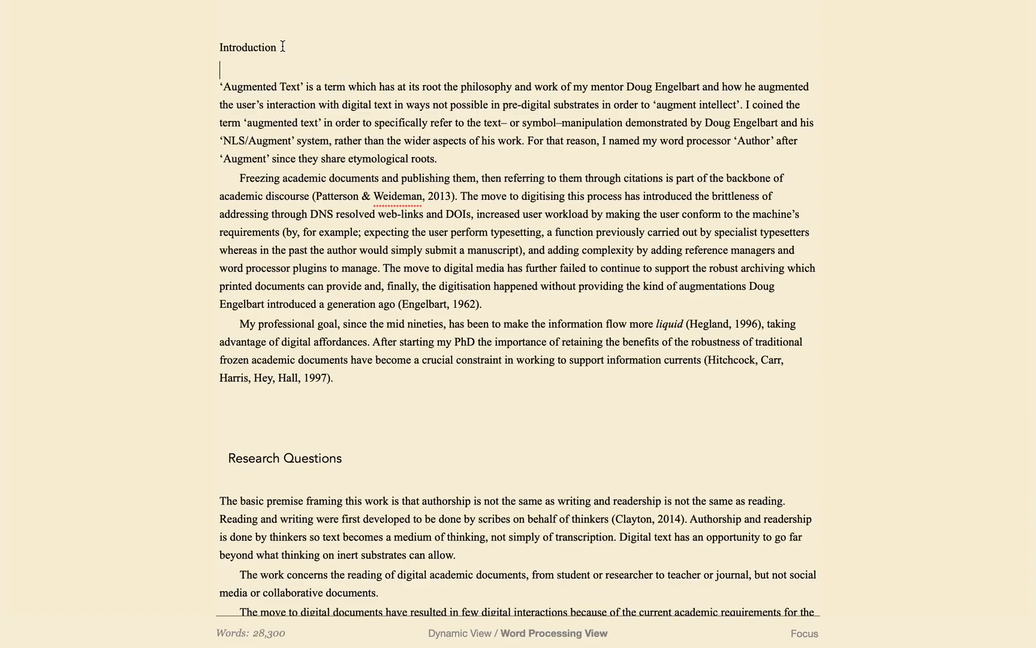
Format the "Introduction" line above the thesis's opening paragraph as a Header 1 heading
{"action": "left_click_drag", "start_coordinate": [282, 47], "coordinate": [204, 48]}
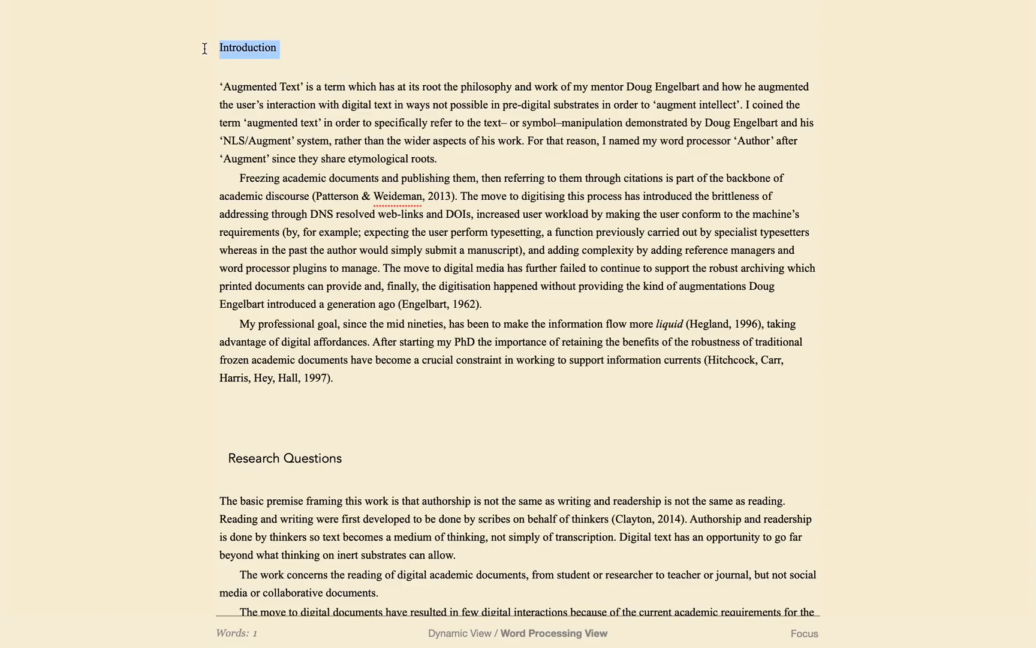
{"action": "right_click", "coordinate": [237, 53]}
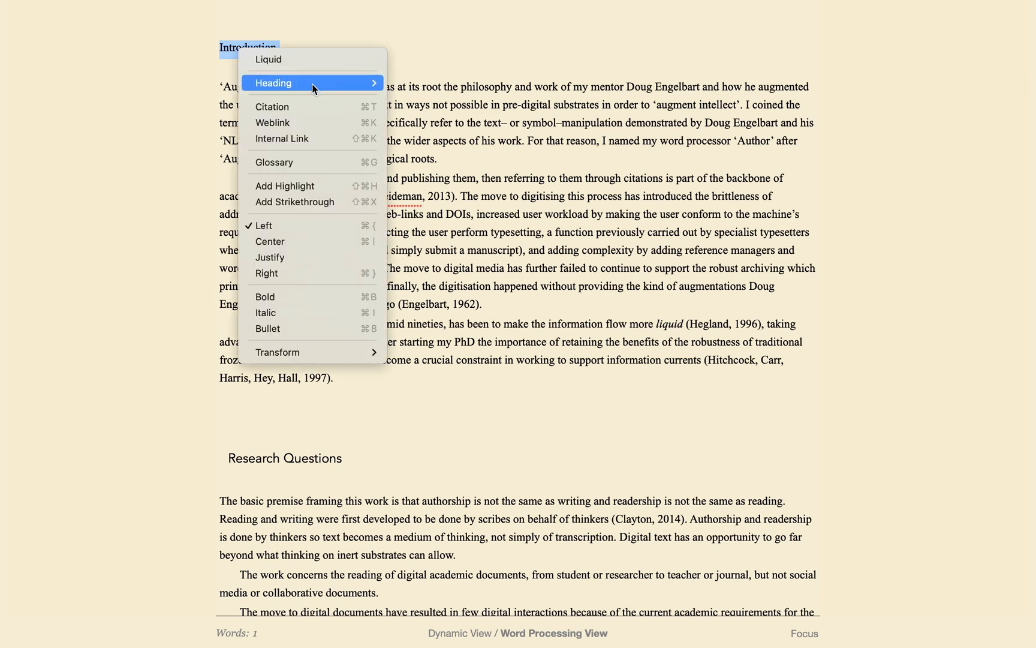
{"action": "mouse_move", "coordinate": [315, 84]}
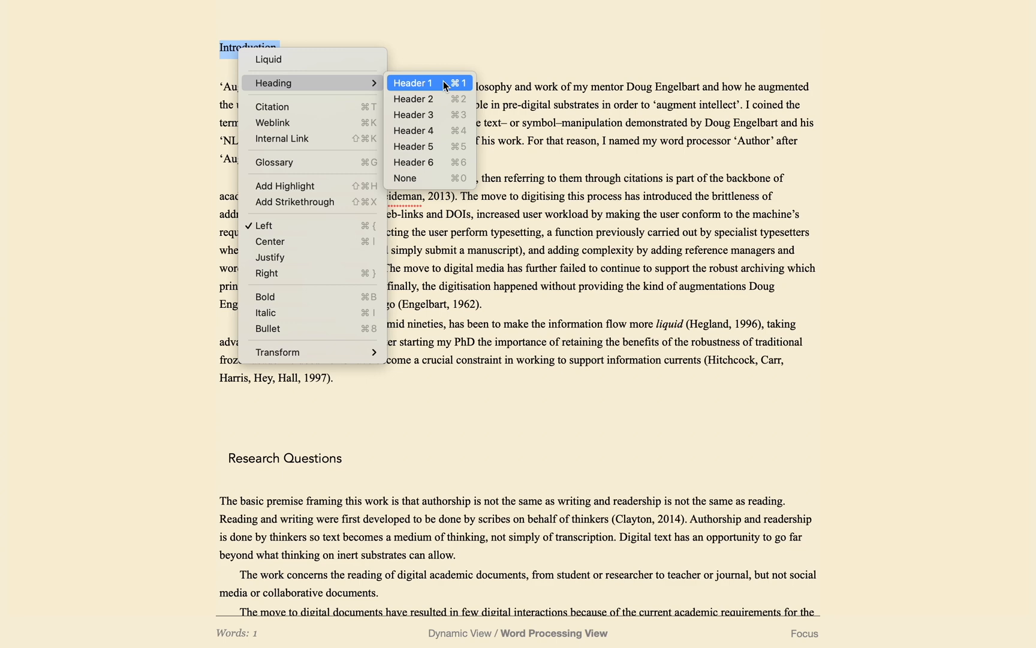
{"action": "left_click", "coordinate": [443, 81]}
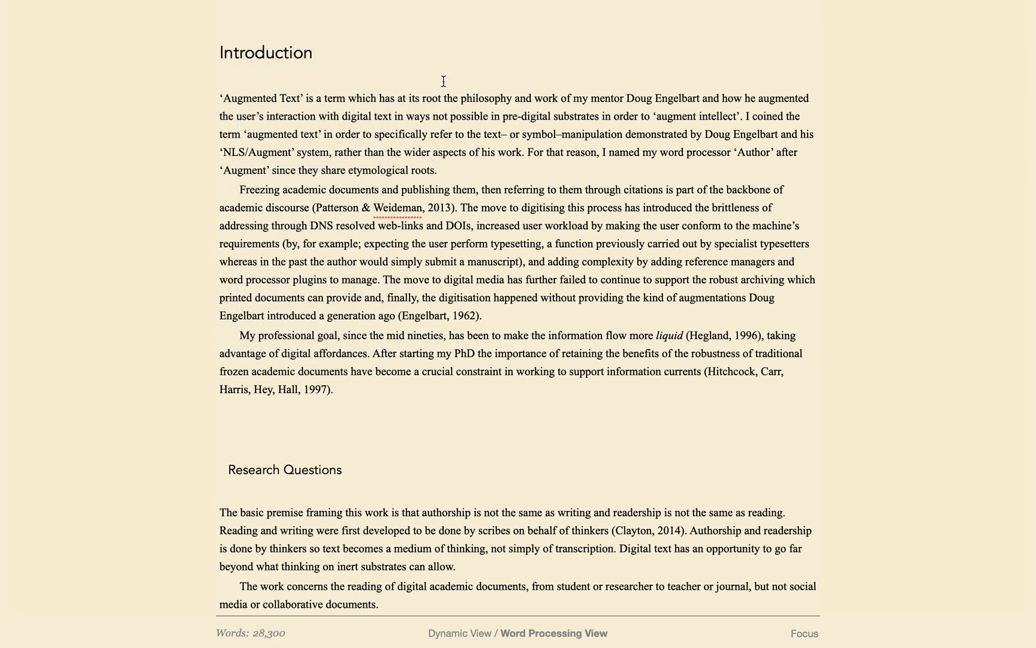
Fold the thesis into its heading outline, reduce it to the higher heading levels, and expand it back to full text
{"action": "key", "text": "super+minus"}
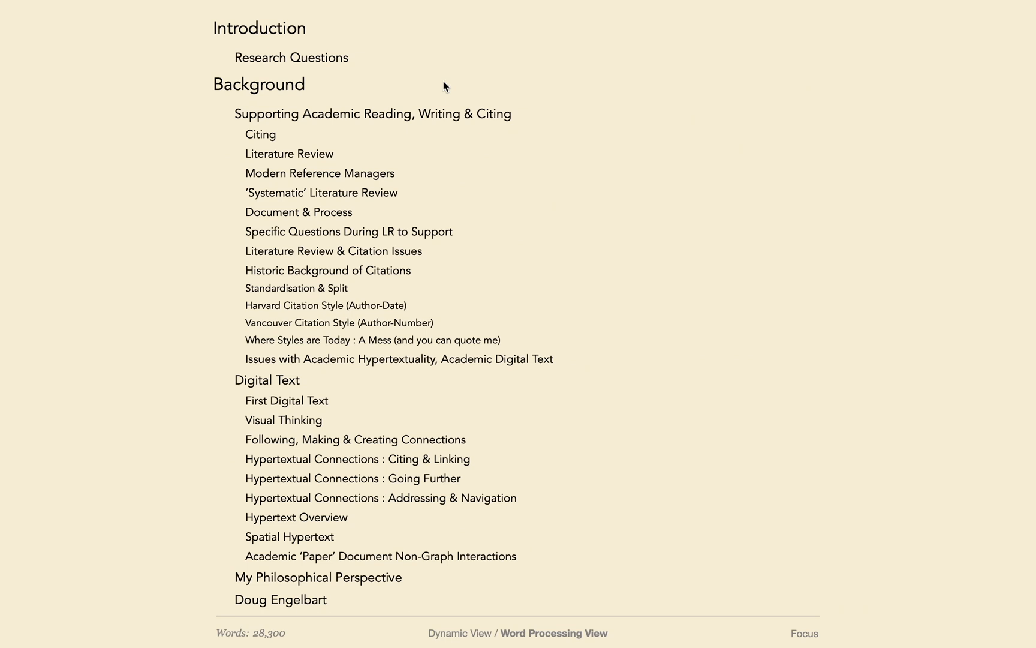
{"action": "key", "text": "super+minus"}
{"action": "key", "text": "super+minus"}
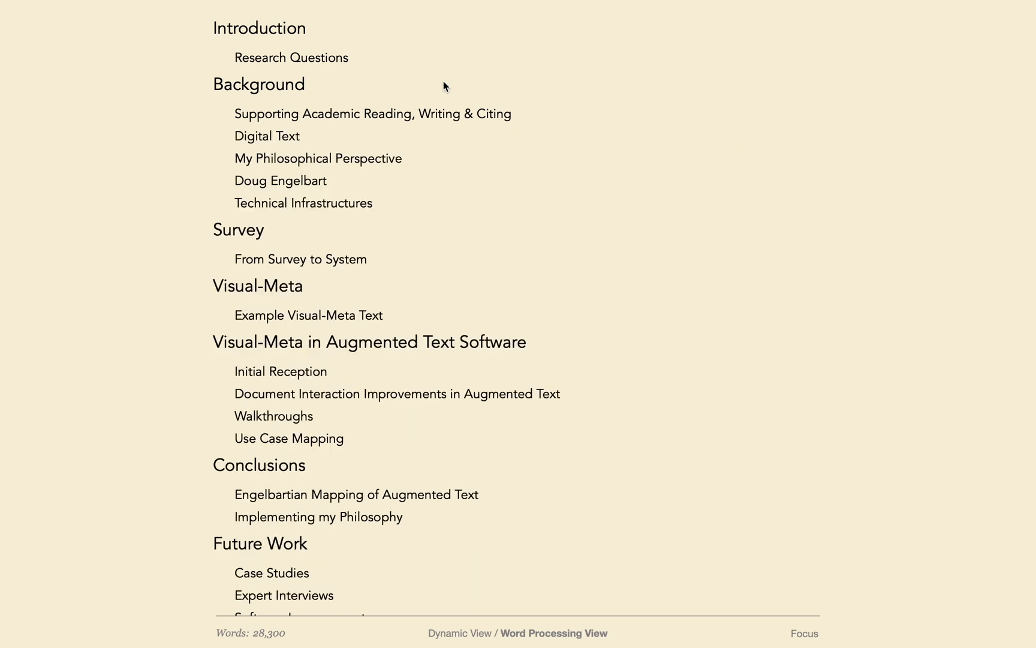
{"action": "key", "text": "super+plus"}
{"action": "key", "text": "super+plus"}
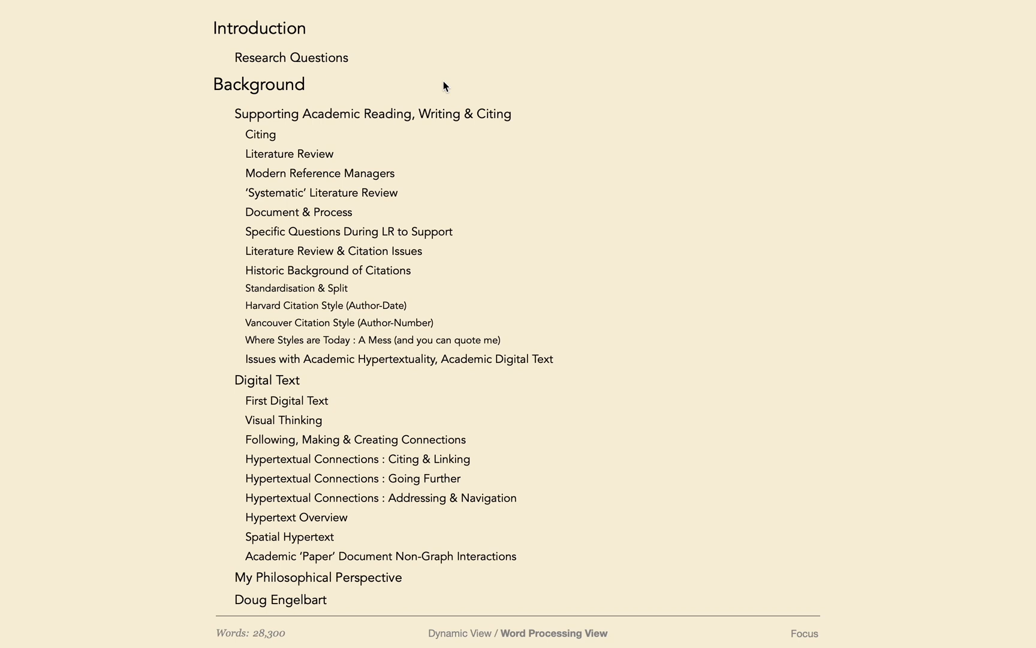
{"action": "key", "text": "super+plus"}
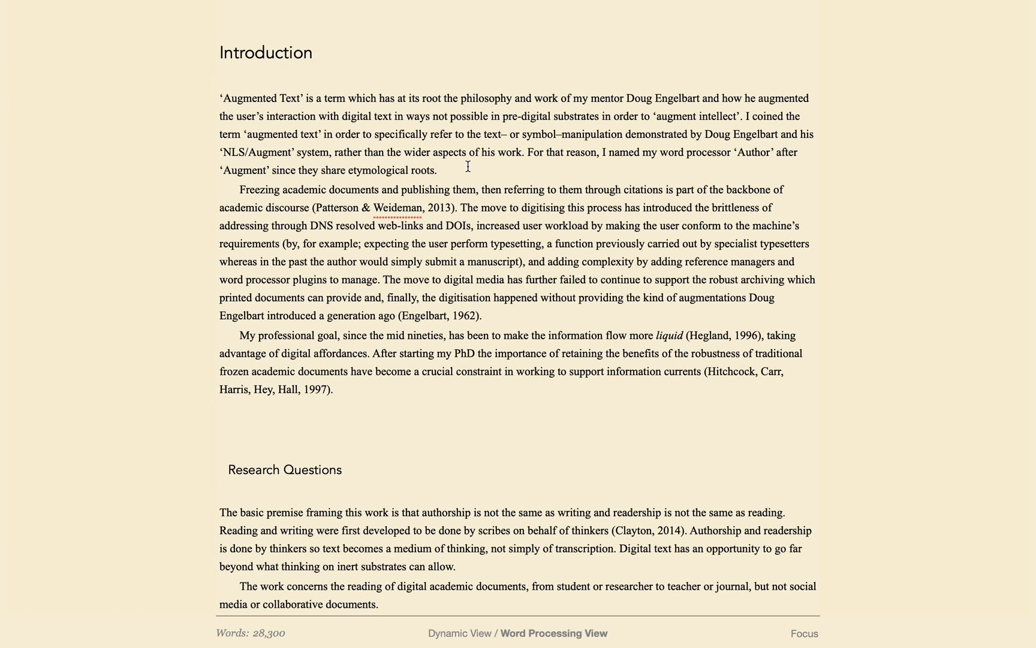
Highlight the Introduction sentence beginning "For that reason, I named my word processor" and check it in the folded outline
{"action": "left_click", "coordinate": [527, 152]}
{"action": "left_click_drag", "start_coordinate": [528, 153], "coordinate": [528, 170]}
{"action": "key", "text": "super+shift+h"}
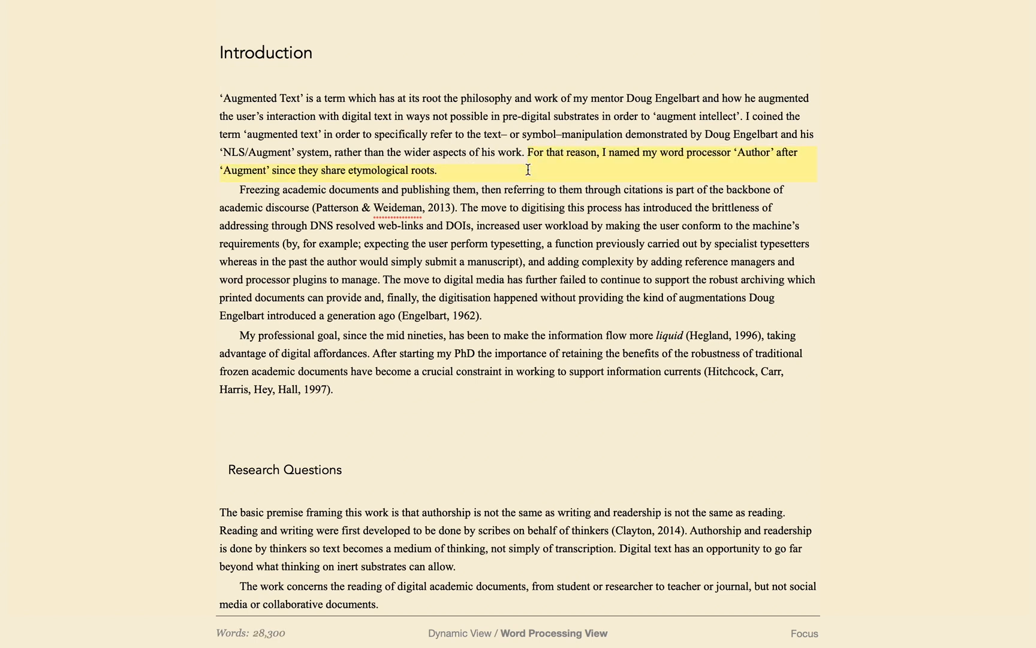
{"action": "key", "text": "super+minus"}
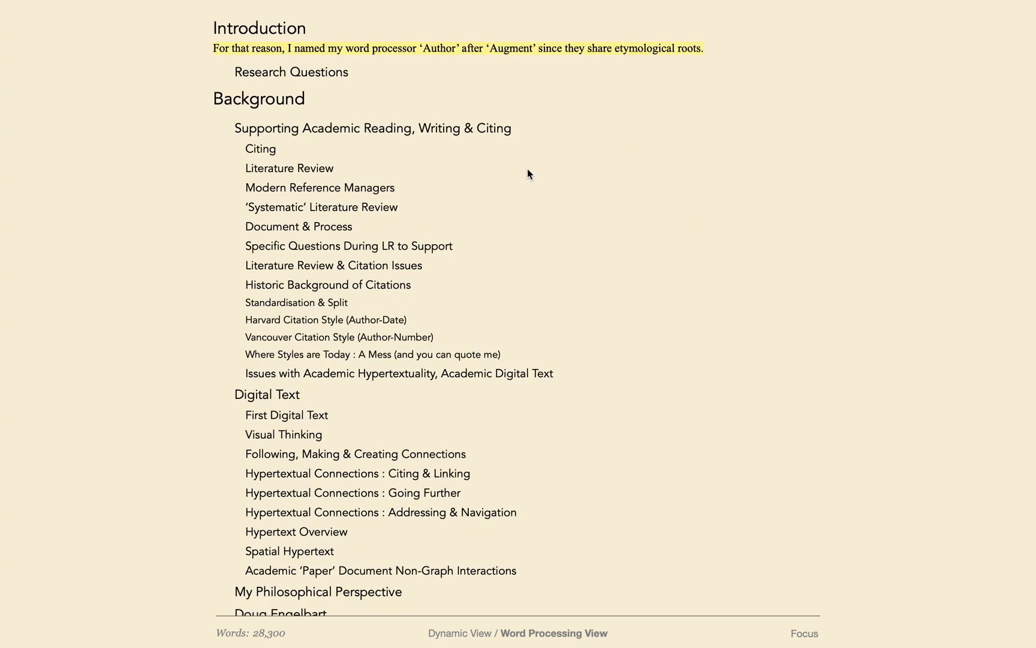
{"action": "key", "text": "super+plus"}
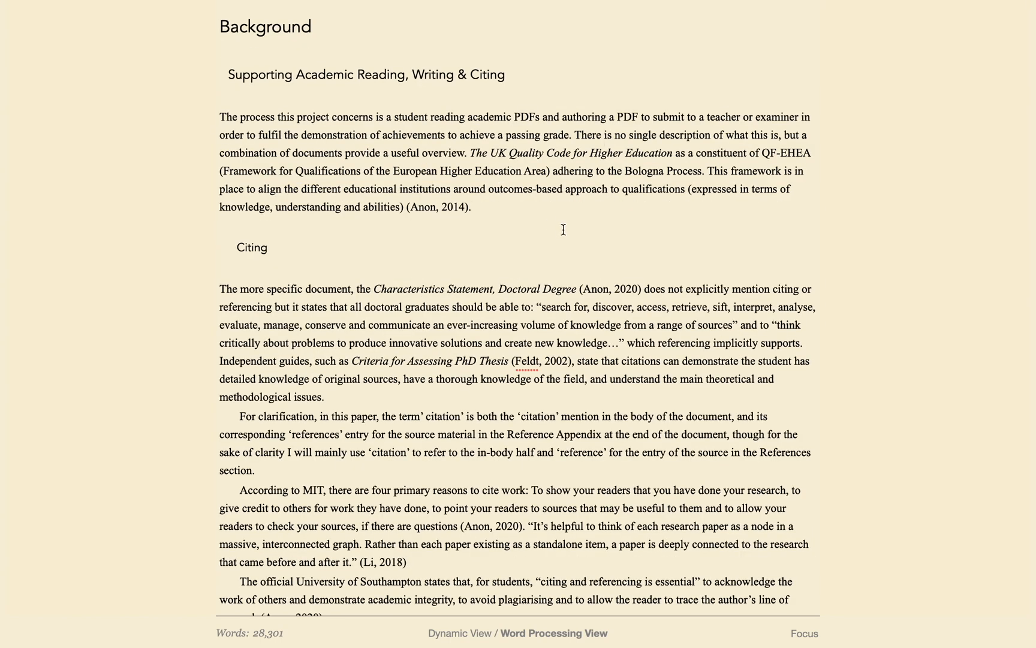
Find all passages in the thesis containing "PDF" and look through the results
{"action": "double_click", "coordinate": [626, 116]}
{"action": "key", "text": "super+f"}
{"action": "scroll", "coordinate": [626, 117], "scroll_direction": "down", "scroll_amount": 10}
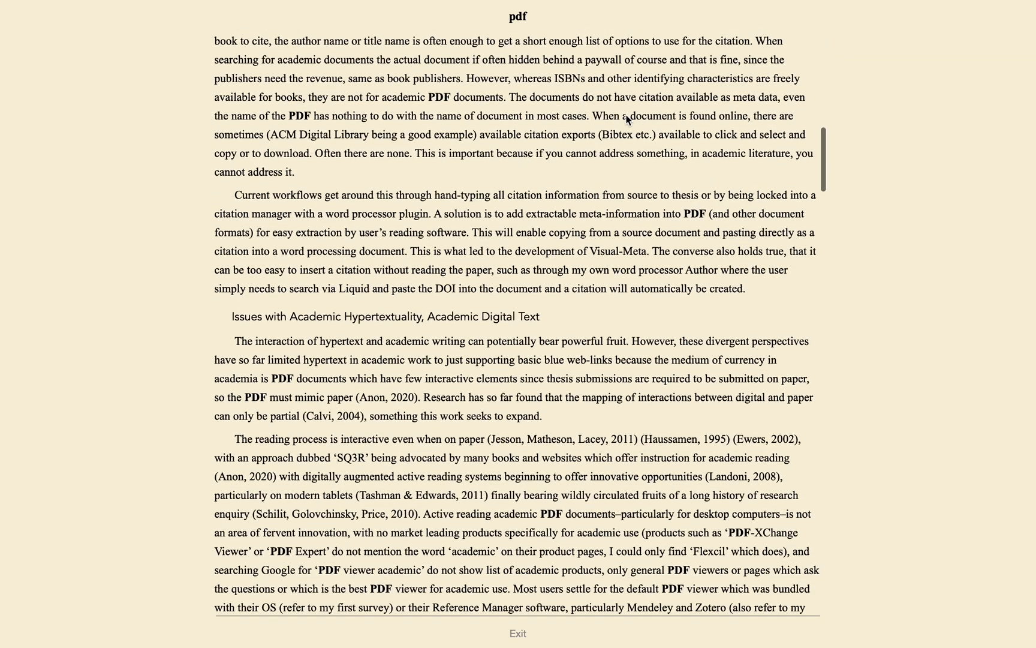
Jump from the results to the paragraph beginning "Current workflows get around this" and find all thesis passages containing "papers"
{"action": "left_click", "coordinate": [432, 225]}
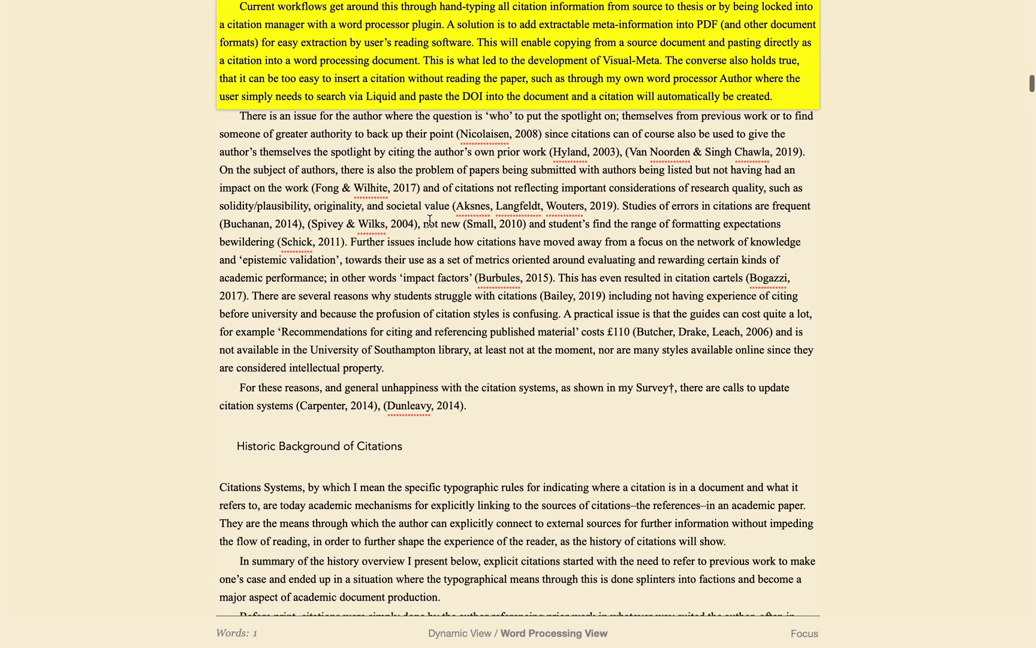
{"action": "double_click", "coordinate": [483, 170]}
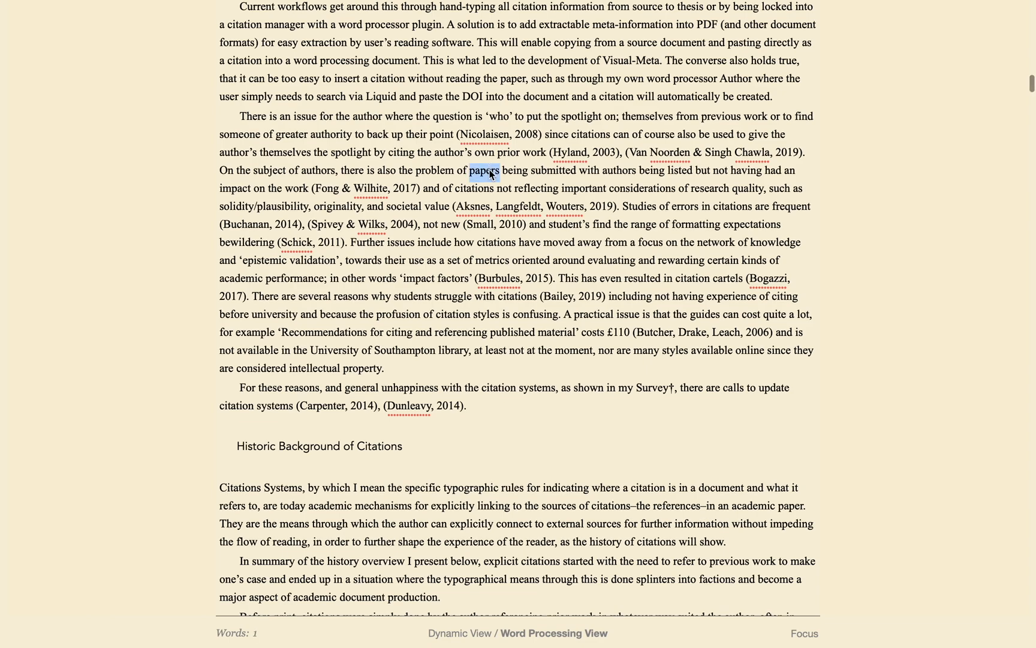
{"action": "key", "text": "super+f"}
{"action": "scroll", "coordinate": [490, 174], "scroll_direction": "up", "scroll_amount": 10}
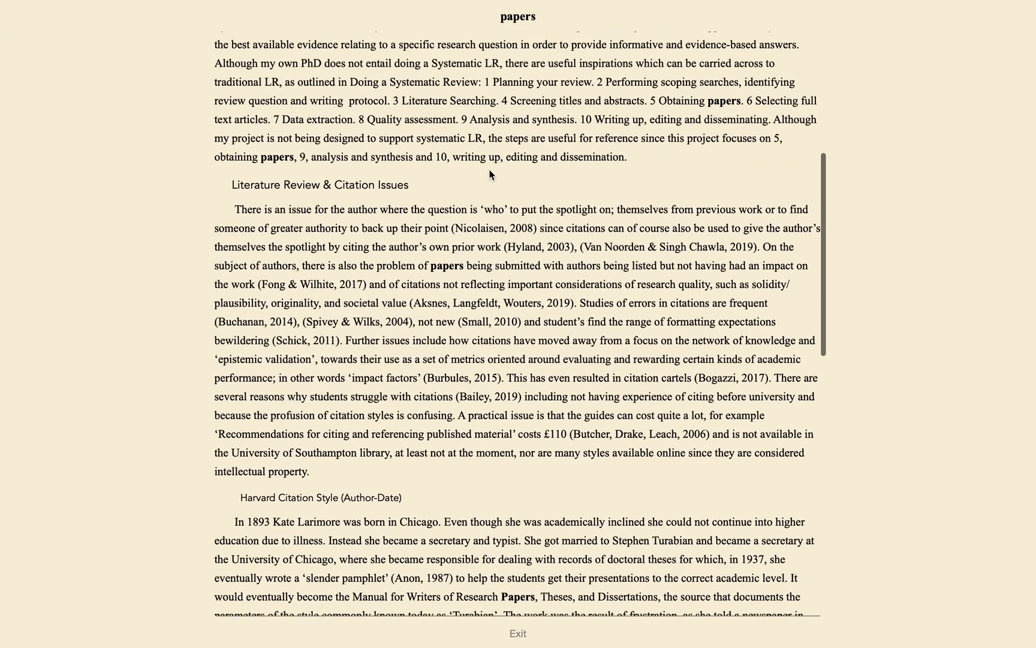
{"action": "scroll", "coordinate": [491, 175], "scroll_direction": "down", "scroll_amount": 3}
{"action": "key", "text": "Escape"}
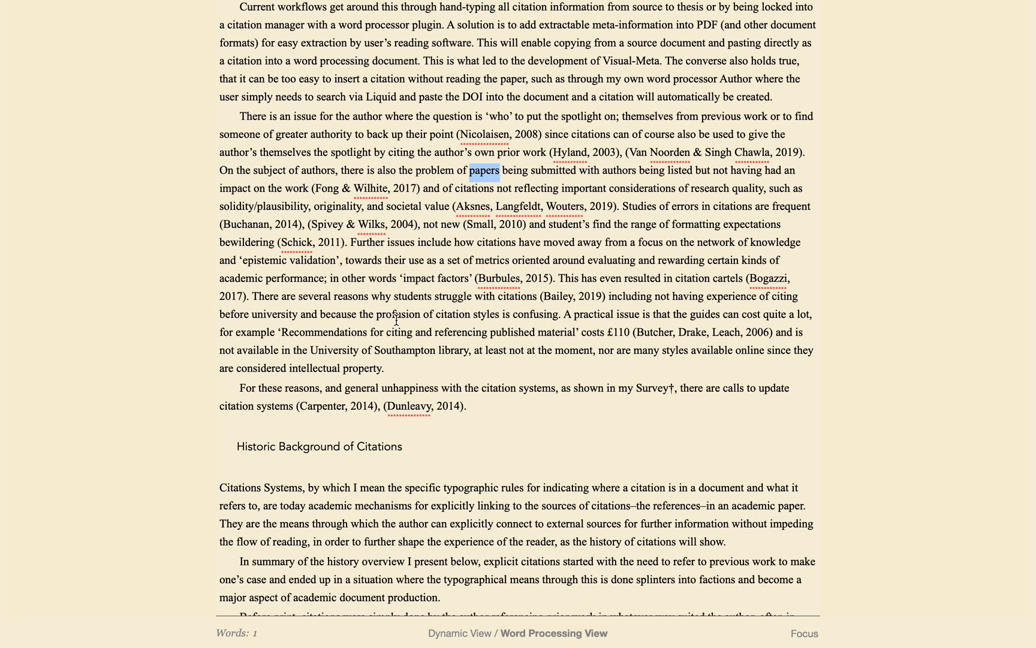
Find all thesis passages containing "Southampton" and return to the full text
{"action": "double_click", "coordinate": [391, 352]}
{"action": "key", "text": "super+f"}
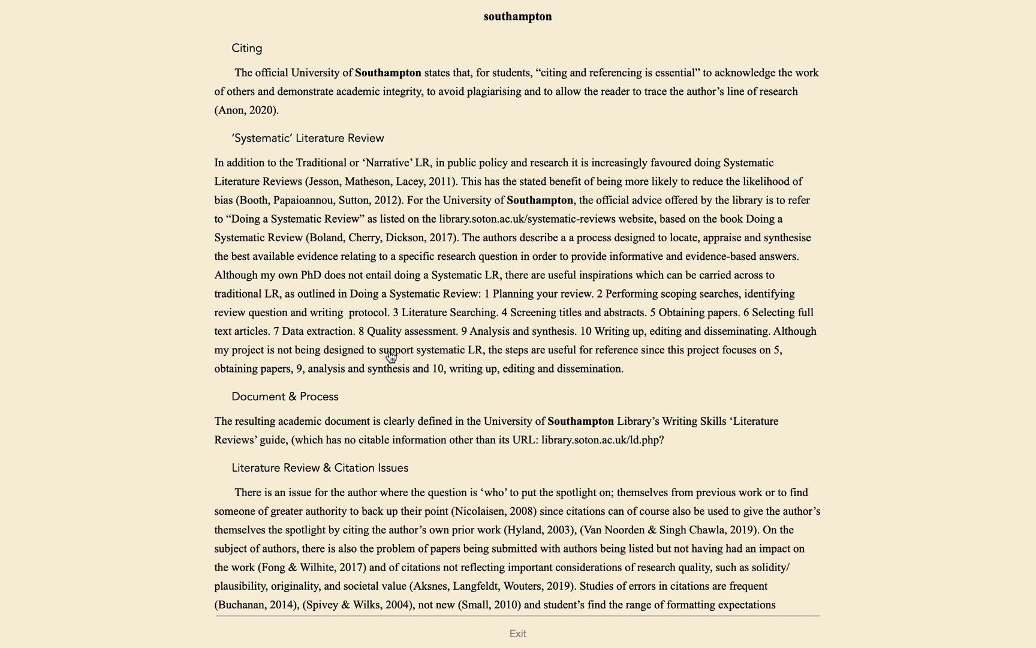
{"action": "key", "text": "Escape"}
{"action": "key", "text": "Right"}
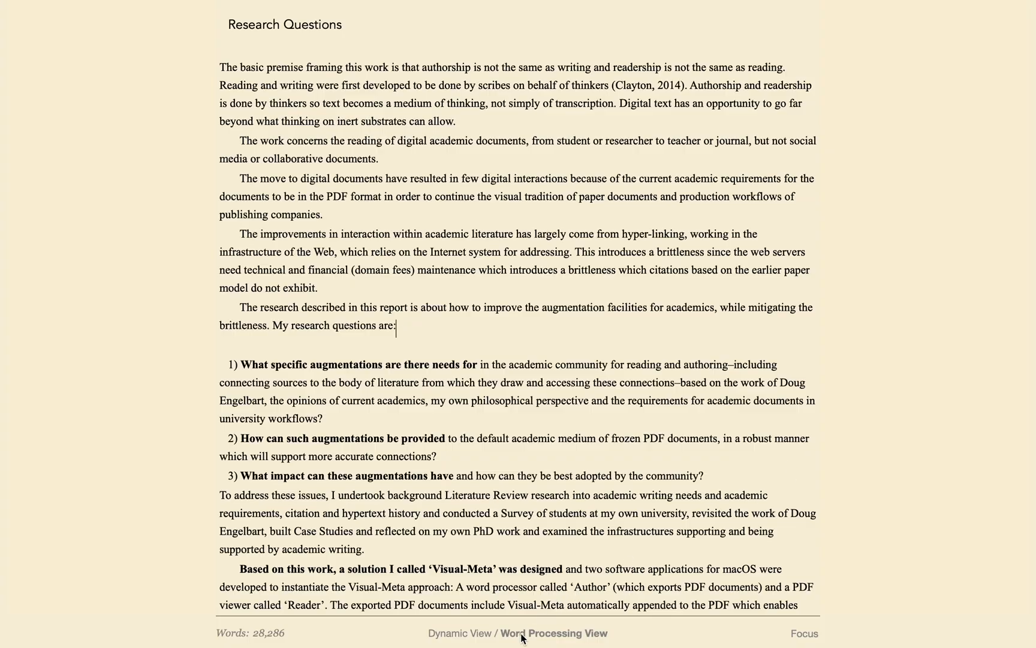
Switch the thesis to Dynamic View and add the nodes "DOI" and "DNS" below "infrastructure" in the map
{"action": "left_click", "coordinate": [521, 634]}
{"action": "left_click", "coordinate": [632, 123]}
{"action": "type", "text": "DOI"}
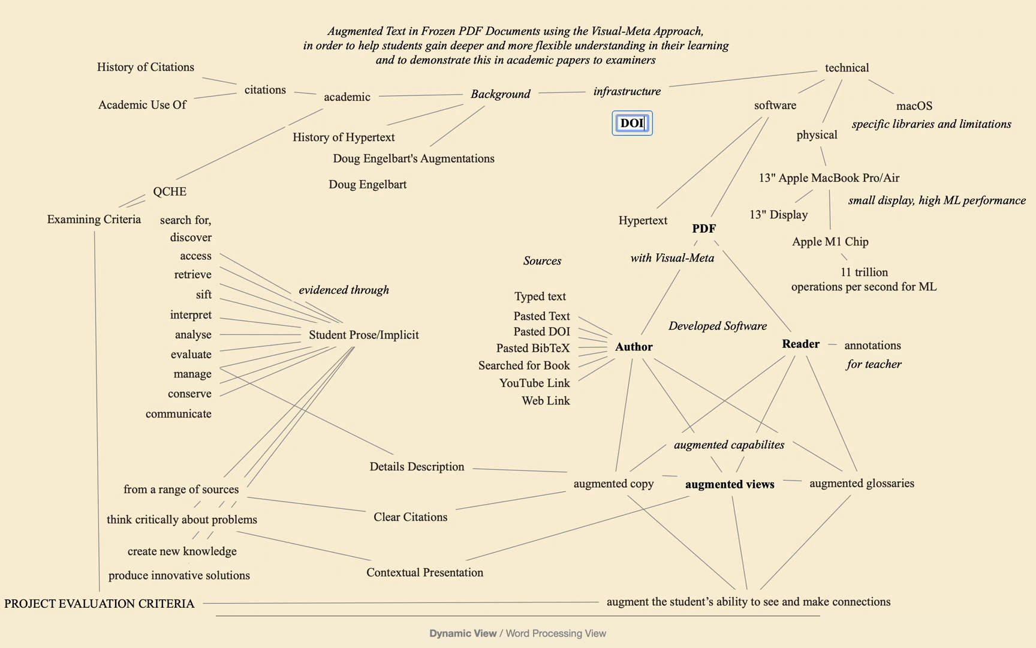
{"action": "key", "text": "Return"}
{"action": "double_click", "coordinate": [626, 169]}
{"action": "type", "text": "DNS"}
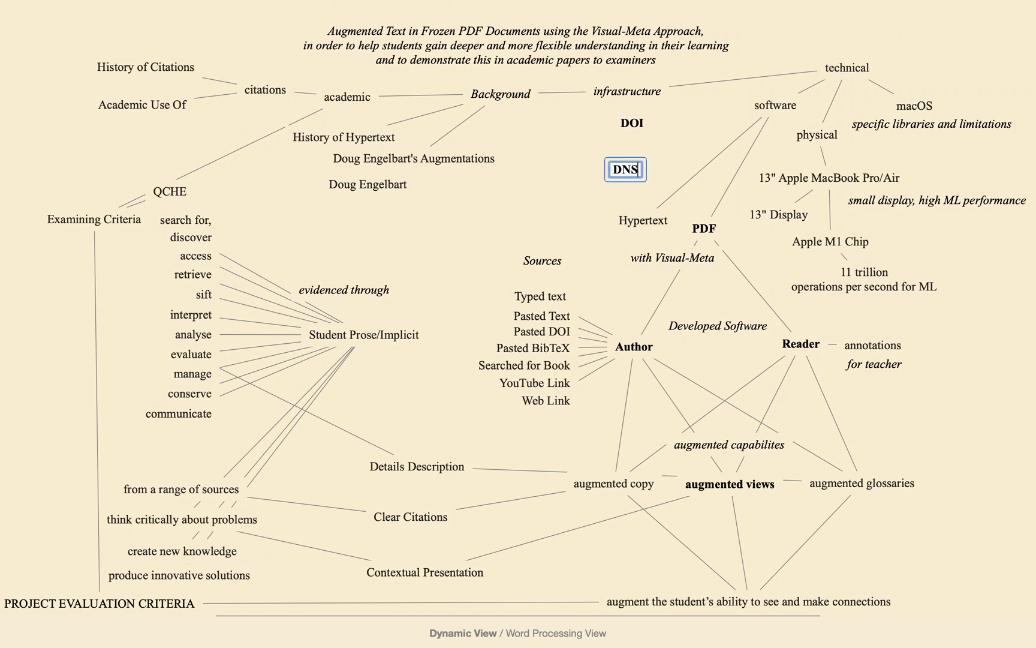
{"action": "key", "text": "Return"}
Connect the "DNS" and "DOI" nodes to "software" and move both slightly to tidy their placement
{"action": "left_click_drag", "start_coordinate": [615, 174], "coordinate": [764, 108]}
{"action": "left_click_drag", "start_coordinate": [634, 124], "coordinate": [749, 109]}
{"action": "left_click_drag", "start_coordinate": [636, 164], "coordinate": [660, 165]}
{"action": "left_click_drag", "start_coordinate": [629, 123], "coordinate": [631, 126]}
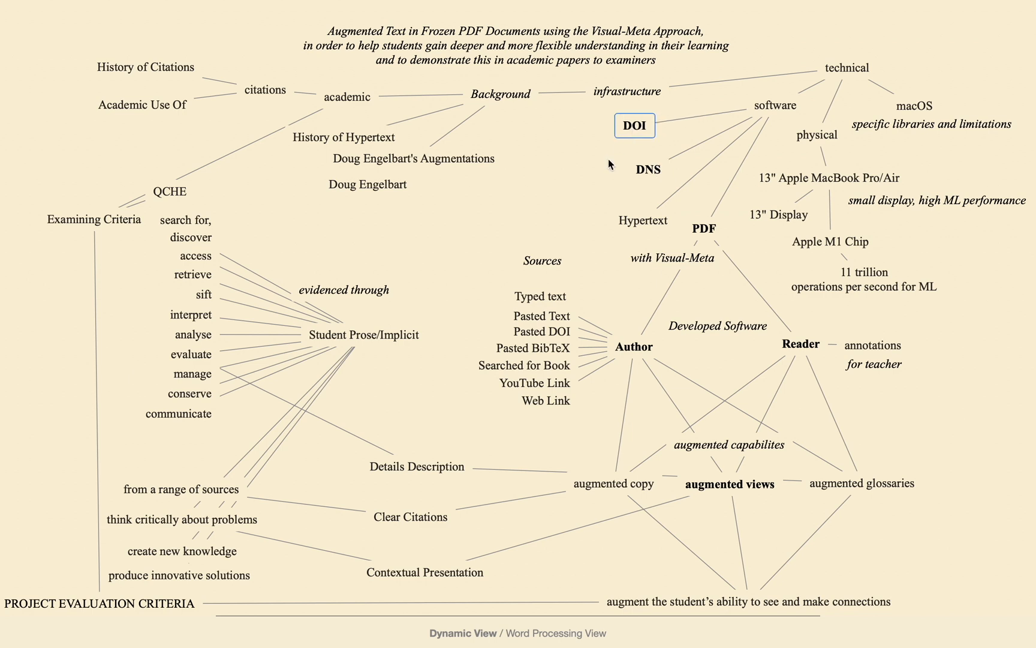